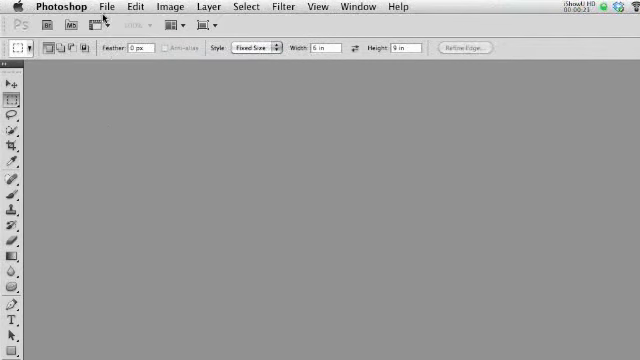
- Open IMG_0020.JPG from the 20100624 folder inside the Church poster JPEG folder
{"action": "left_click", "coordinate": [106, 7]}
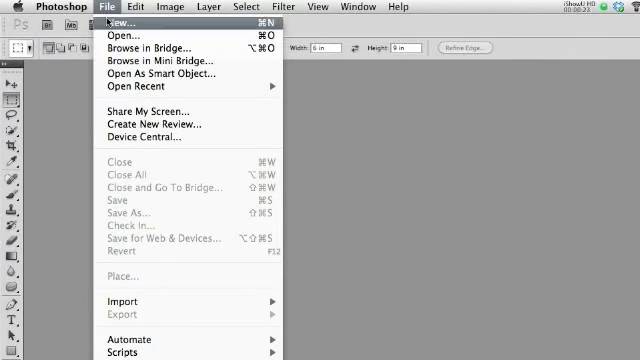
{"action": "left_click", "coordinate": [120, 35]}
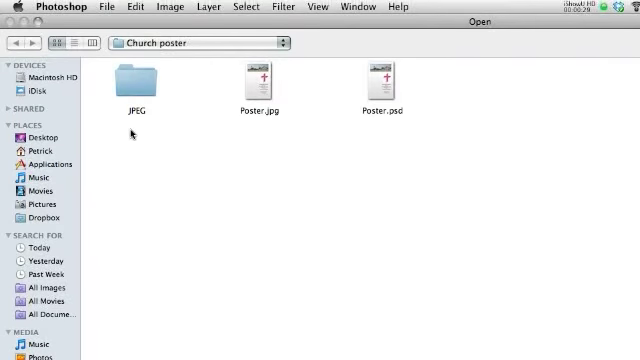
{"action": "double_click", "coordinate": [133, 84]}
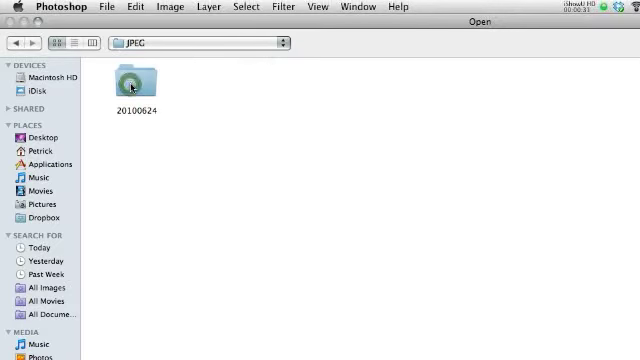
{"action": "double_click", "coordinate": [131, 86]}
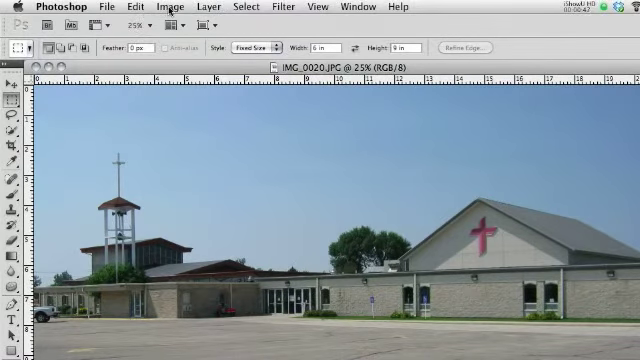
{"action": "left_click", "coordinate": [170, 7]}
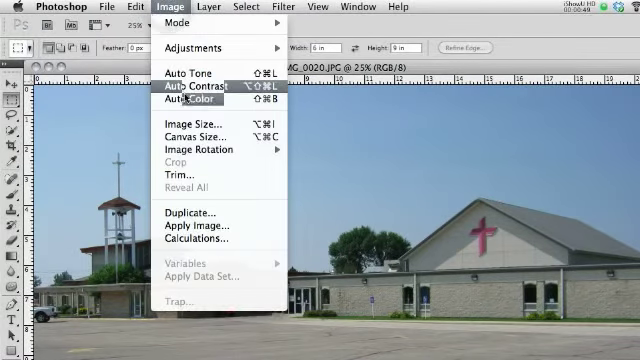
{"action": "left_click", "coordinate": [190, 124]}
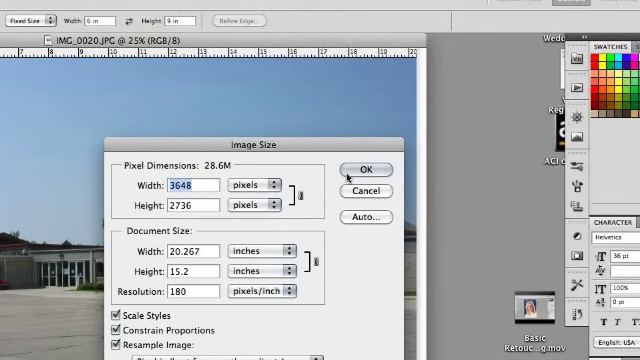
{"action": "left_click", "coordinate": [366, 170]}
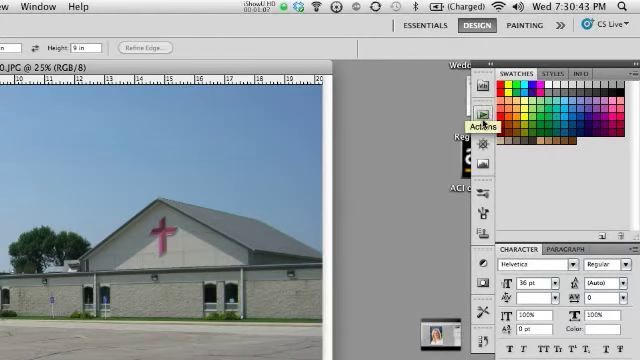
- Show the Actions panel and reach its flyout menu for creating a new action
{"action": "left_click", "coordinate": [483, 117]}
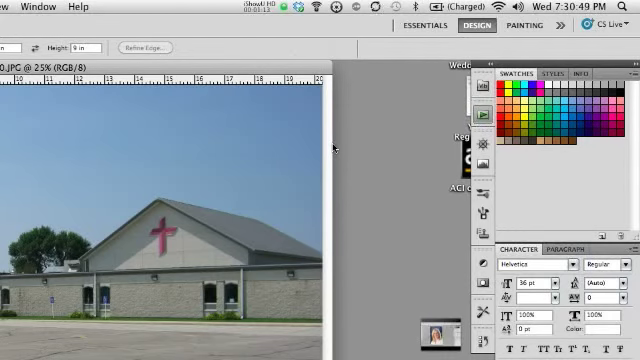
{"action": "left_click", "coordinate": [483, 115]}
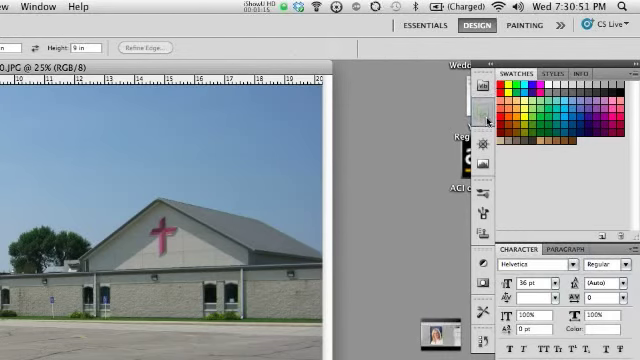
{"action": "left_click", "coordinate": [483, 115]}
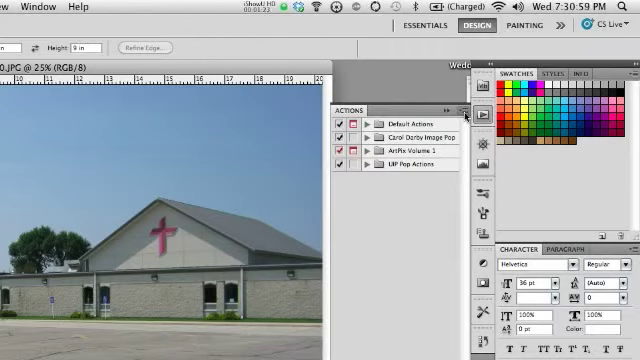
{"action": "left_click", "coordinate": [465, 112]}
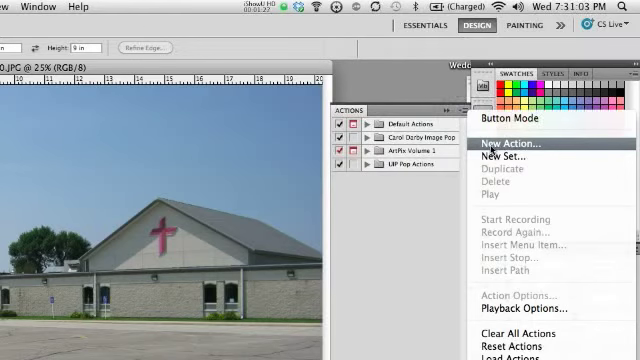
- Name the new action Batch_EC in Default Actions and begin recording it
{"action": "left_click", "coordinate": [493, 144]}
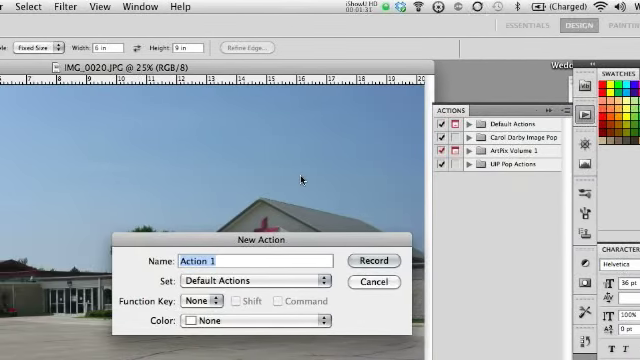
{"action": "type", "text": "E"}
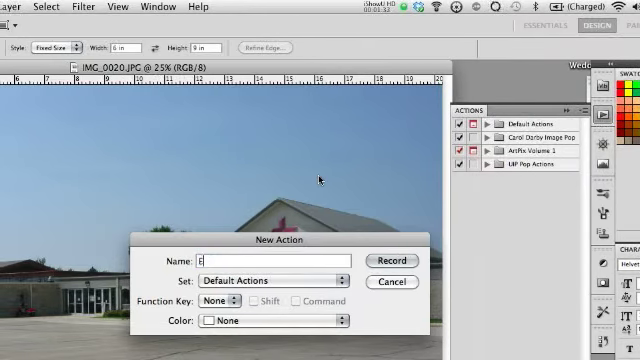
{"action": "type", "text": "C"}
{"action": "key", "text": "BackSpace"}
{"action": "key", "text": "BackSpace"}
{"action": "type", "text": "Ba"}
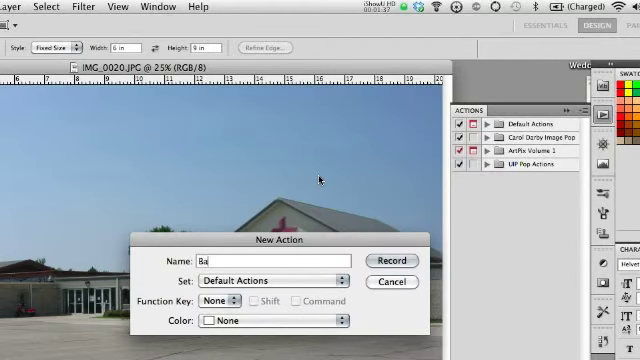
{"action": "type", "text": "tch"}
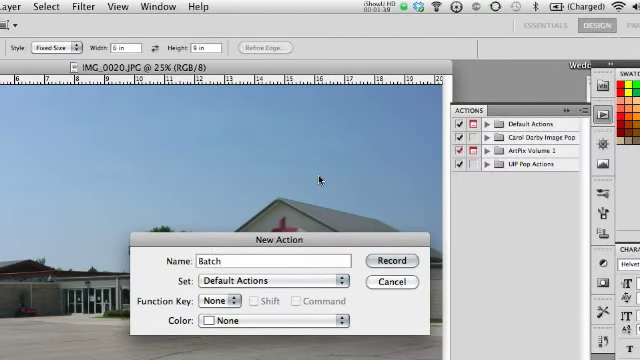
{"action": "type", "text": "_EC"}
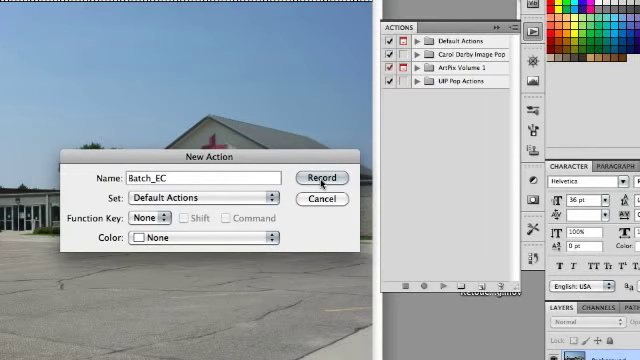
{"action": "left_click", "coordinate": [322, 178]}
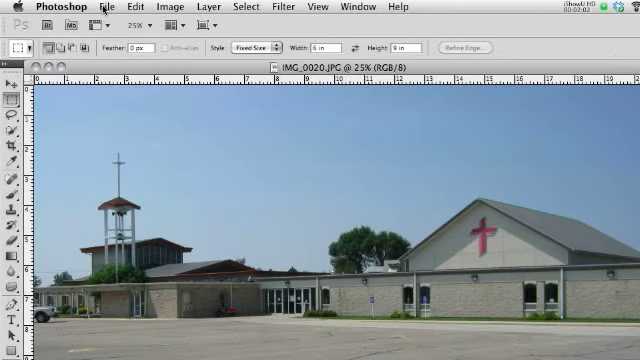
- Record a Fit Image step constraining the photo within 1200 × 1200 pixels
{"action": "left_click", "coordinate": [104, 8]}
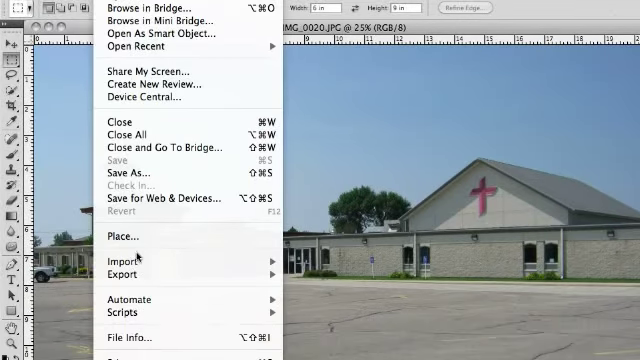
{"action": "mouse_move", "coordinate": [160, 100]}
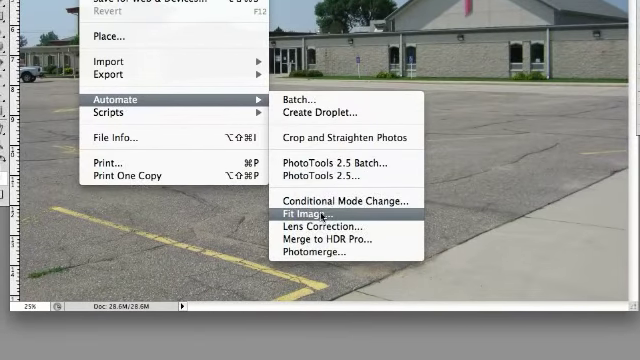
{"action": "left_click", "coordinate": [322, 216]}
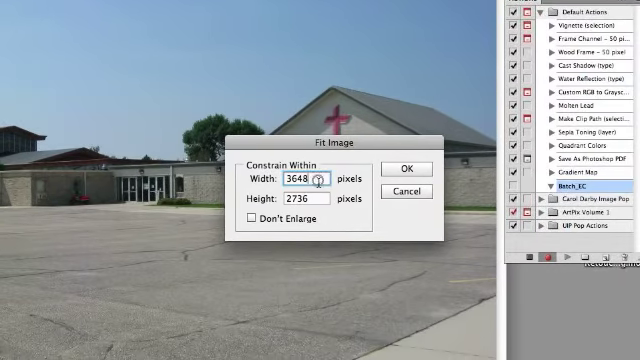
{"action": "key", "text": "BackSpace"}
{"action": "key", "text": "BackSpace"}
{"action": "key", "text": "BackSpace"}
{"action": "key", "text": "BackSpace"}
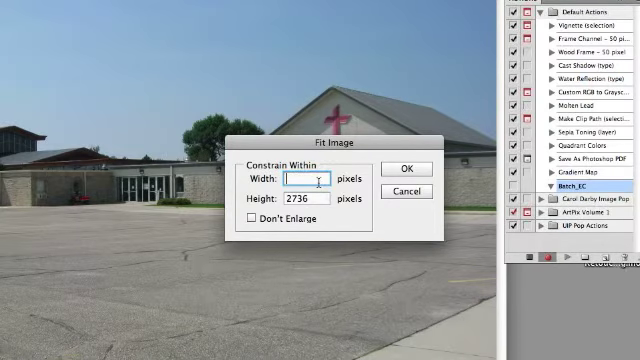
{"action": "type", "text": "1200"}
{"action": "key", "text": "Tab"}
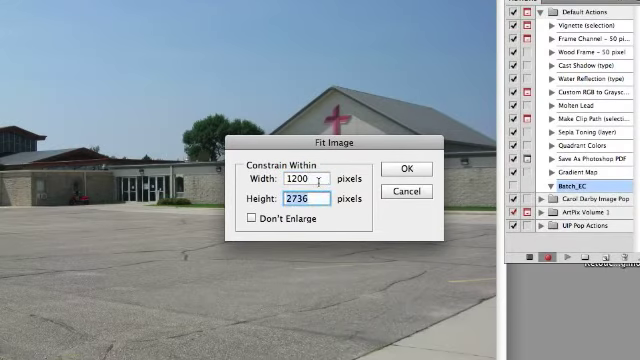
{"action": "type", "text": "1200"}
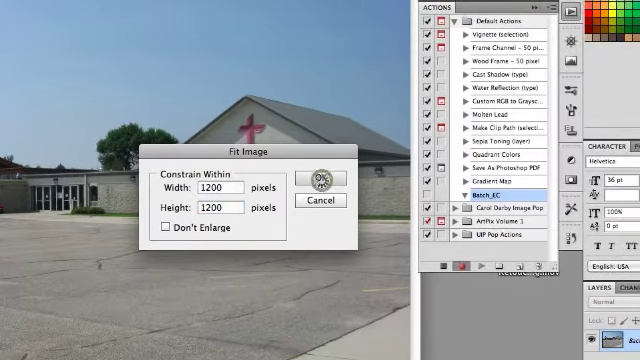
{"action": "left_click", "coordinate": [325, 178]}
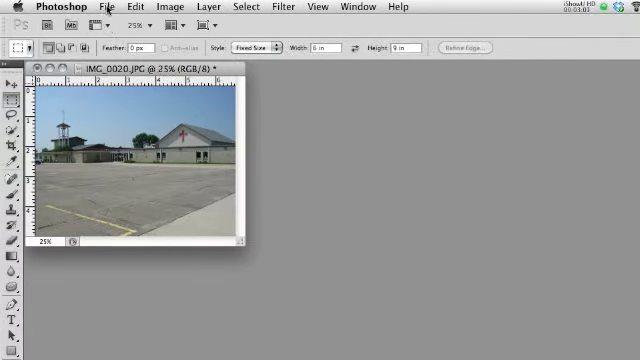
- Save the photo as JPEG into a newly created Dropbox_1 folder, reaching the JPEG options
{"action": "left_click", "coordinate": [108, 9]}
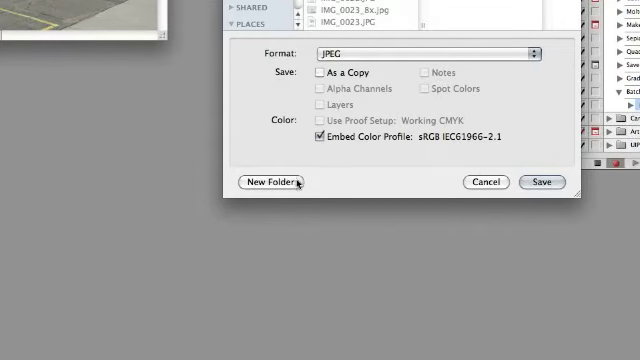
{"action": "left_click", "coordinate": [300, 182]}
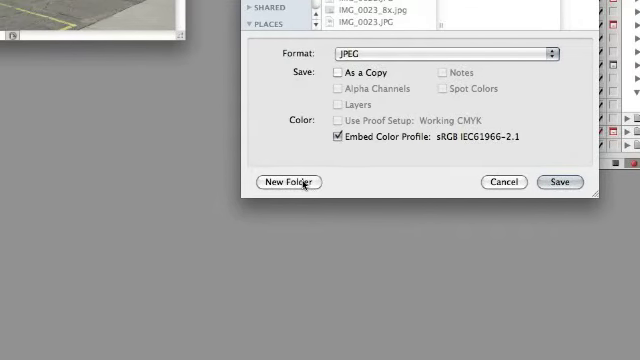
{"action": "type", "text": "Dropbox_1"}
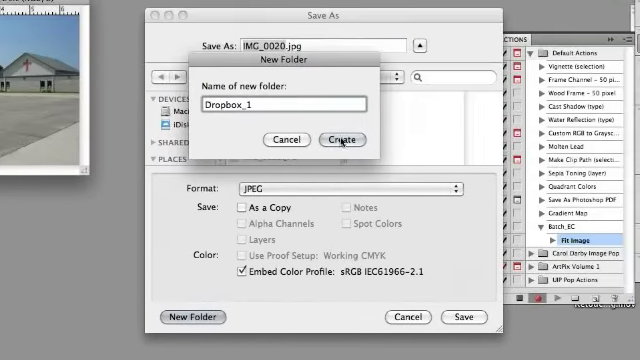
{"action": "left_click", "coordinate": [342, 139]}
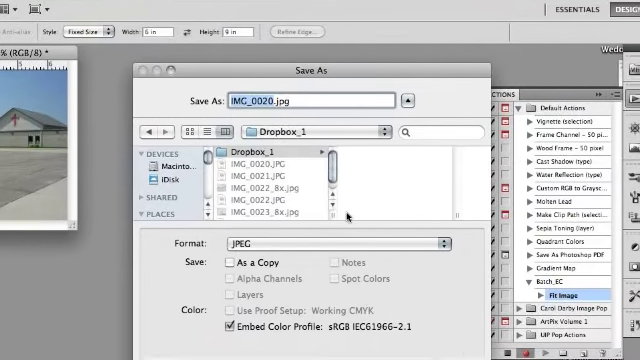
{"action": "left_click", "coordinate": [347, 215]}
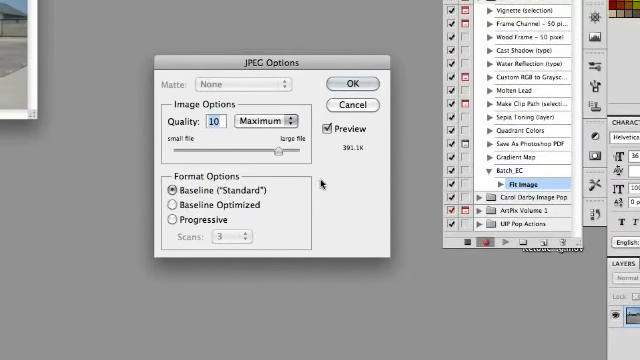
{"action": "type", "text": "3"}
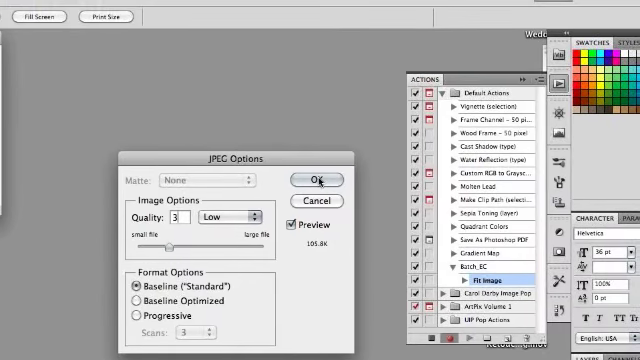
- Confirm JPEG quality 3 (Low) so the Save step is recorded in Batch_EC
{"action": "left_click", "coordinate": [318, 183]}
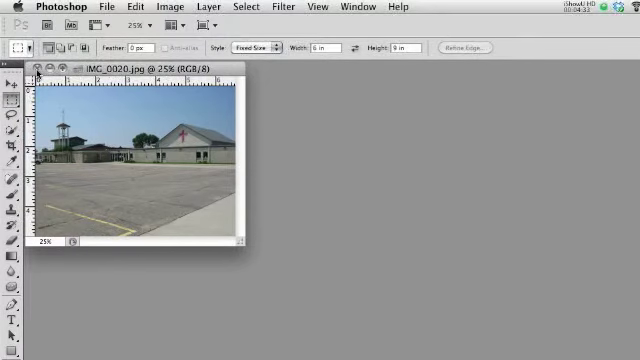
- Close IMG_0020.jpg and bring up the file-opening dialog
{"action": "left_click", "coordinate": [37, 69]}
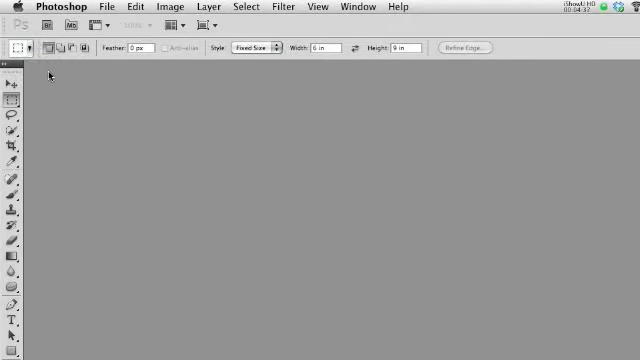
{"action": "left_click", "coordinate": [106, 7]}
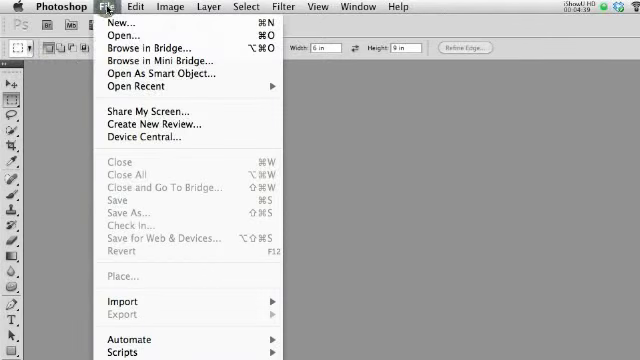
{"action": "left_click", "coordinate": [120, 35]}
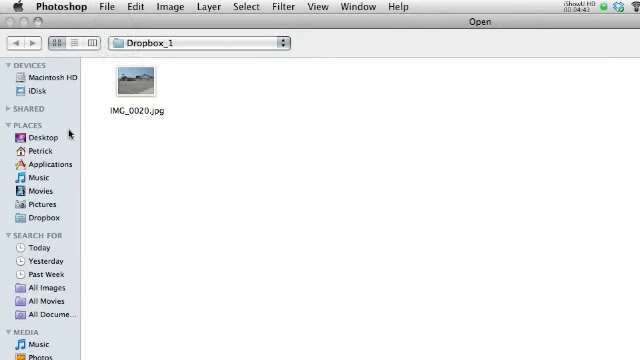
- Open the lake photo IMG_0002.JPG from Pictures > Bike > 20101007
{"action": "left_click", "coordinate": [42, 204]}
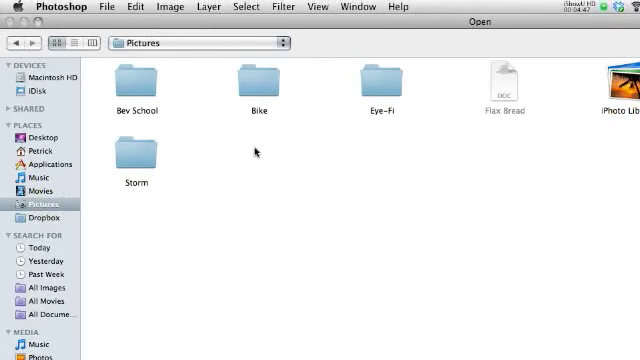
{"action": "double_click", "coordinate": [268, 86]}
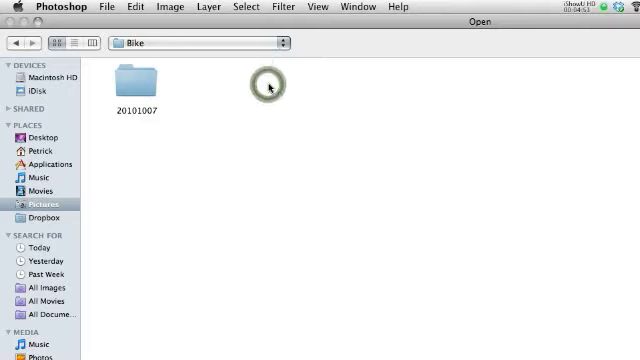
{"action": "double_click", "coordinate": [150, 80]}
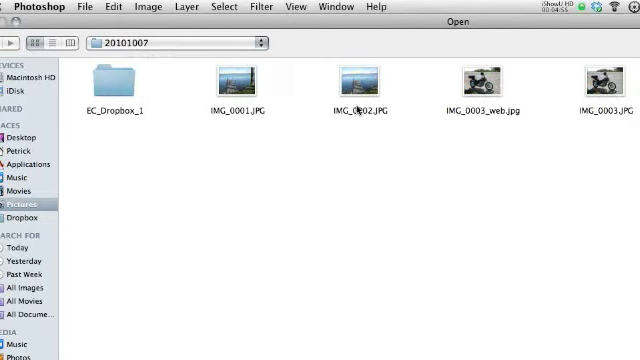
{"action": "left_click", "coordinate": [330, 88]}
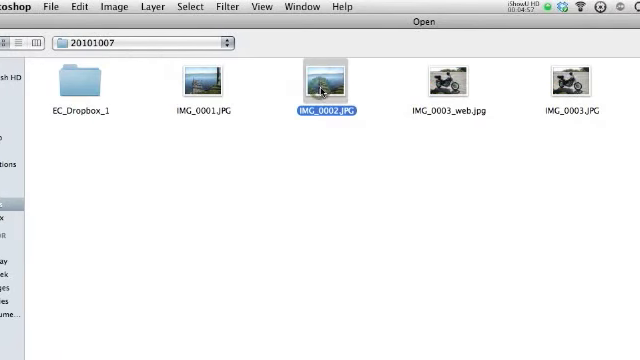
{"action": "double_click", "coordinate": [322, 90]}
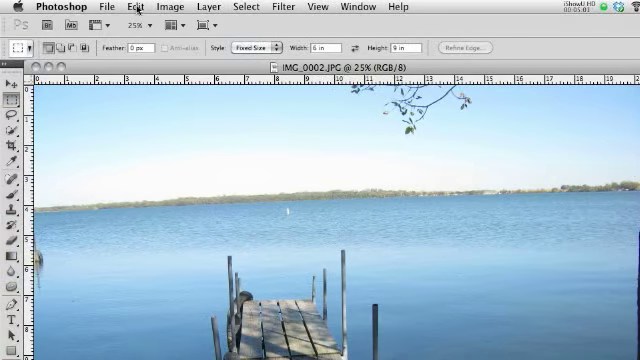
- Check the lake photo's 3648 × 2736 pixel dimensions in Image Size without changing them
{"action": "left_click", "coordinate": [170, 7]}
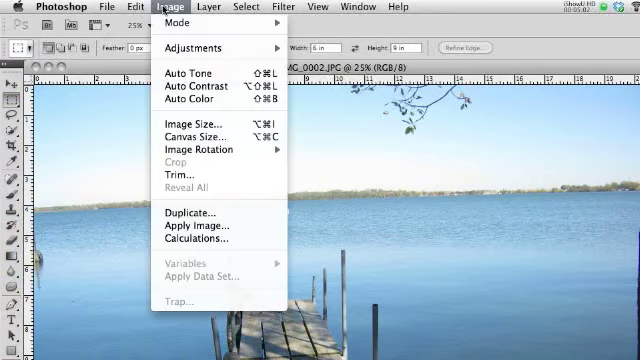
{"action": "left_click", "coordinate": [190, 124]}
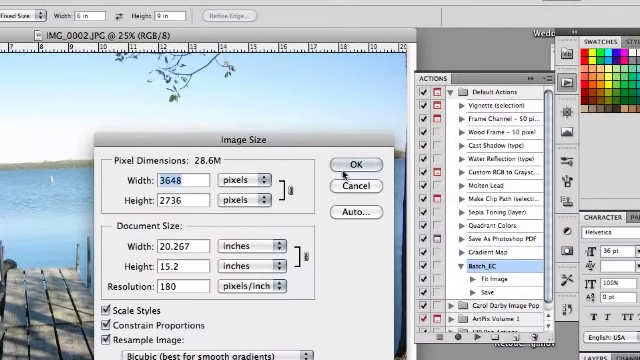
{"action": "left_click", "coordinate": [356, 164]}
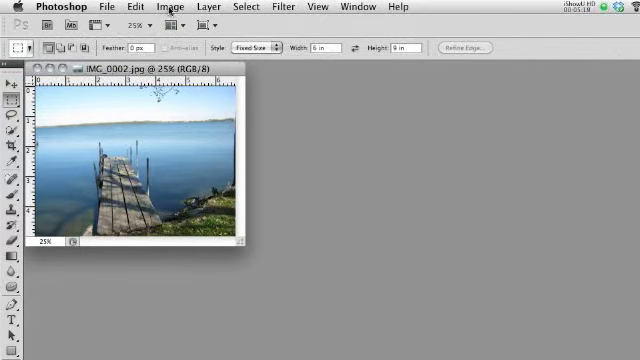
{"action": "left_click", "coordinate": [172, 8]}
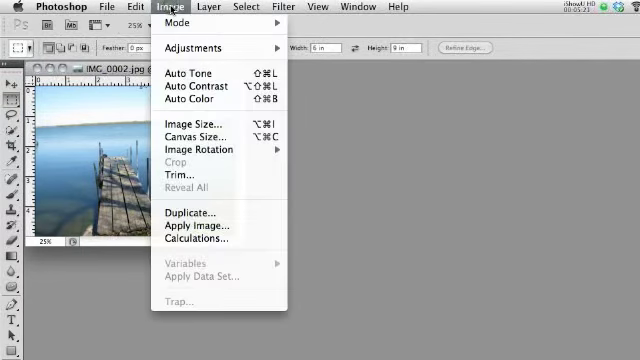
{"action": "left_click", "coordinate": [190, 124]}
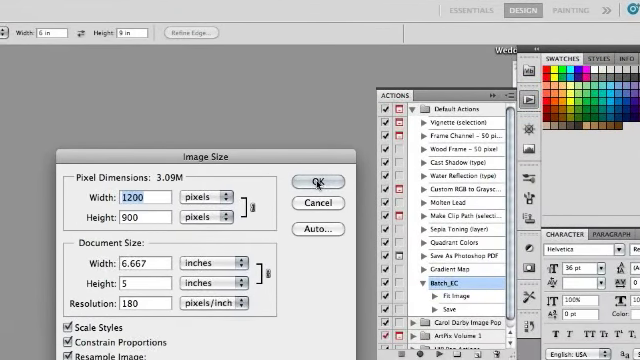
{"action": "left_click", "coordinate": [302, 188]}
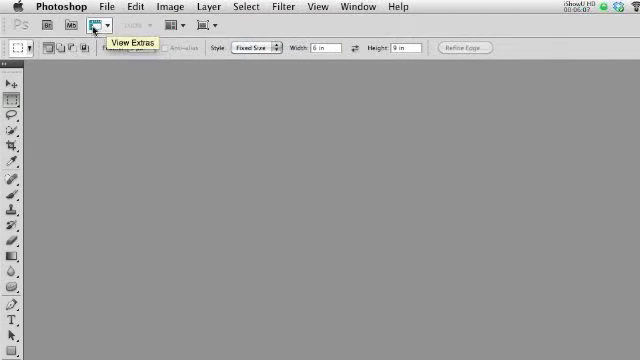
- Launch Adobe Bridge from the Photoshop application bar
{"action": "left_click", "coordinate": [47, 26]}
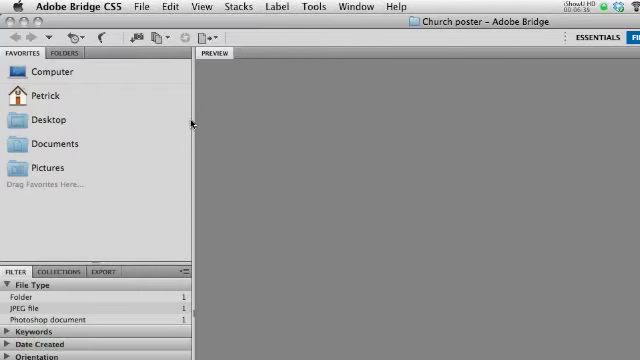
- Navigate the folder tree through My CD > 0541379 to the Hanson Master Class folder
{"action": "left_click", "coordinate": [67, 54]}
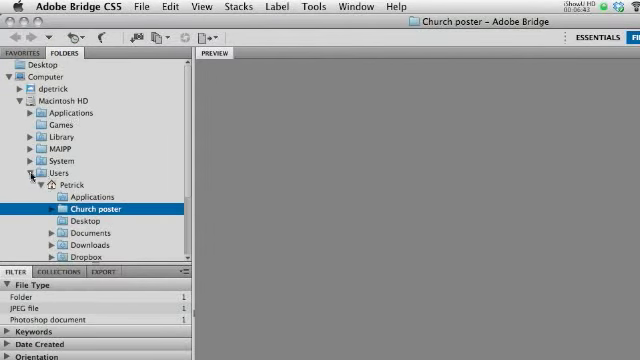
{"action": "left_click", "coordinate": [31, 174]}
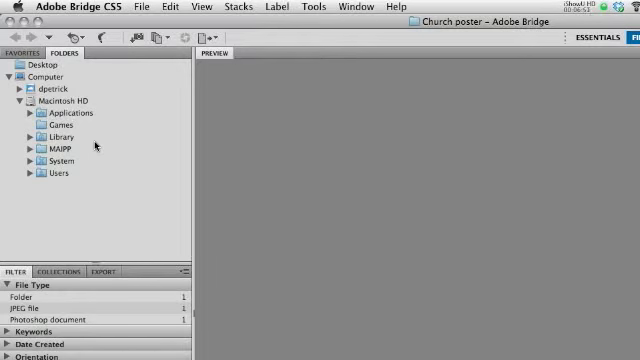
{"action": "left_click", "coordinate": [30, 149]}
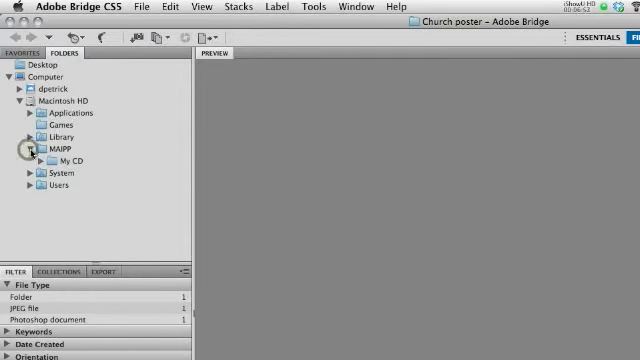
{"action": "left_click", "coordinate": [40, 162]}
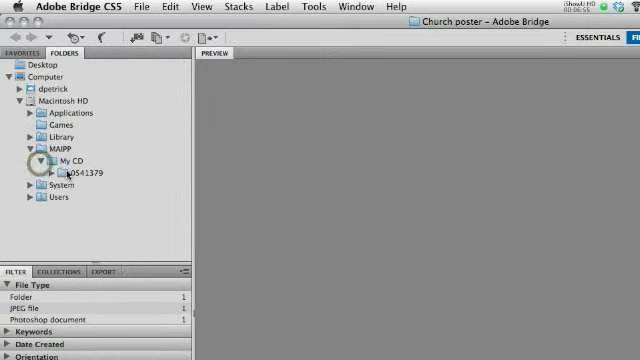
{"action": "left_click", "coordinate": [52, 174]}
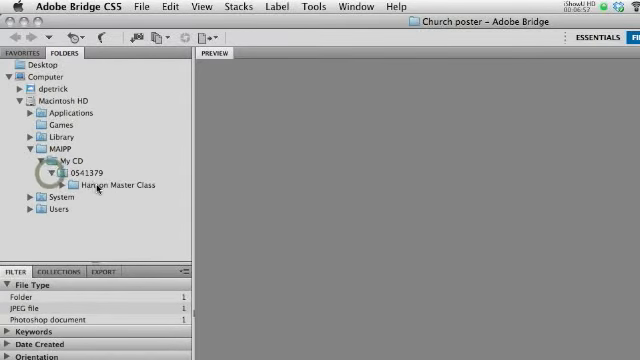
{"action": "left_click", "coordinate": [86, 183]}
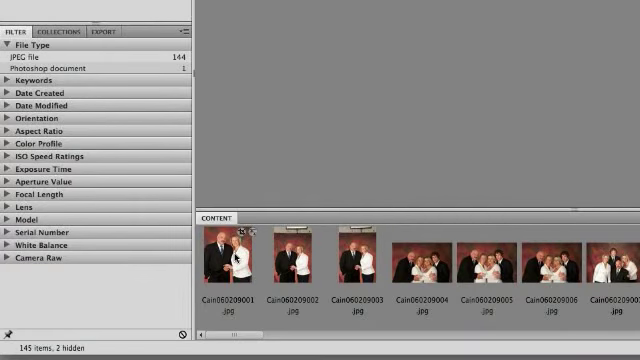
- Select the range of photos from Cain060209001 through Cain060209005 in the Content panel
{"action": "left_click", "coordinate": [237, 258]}
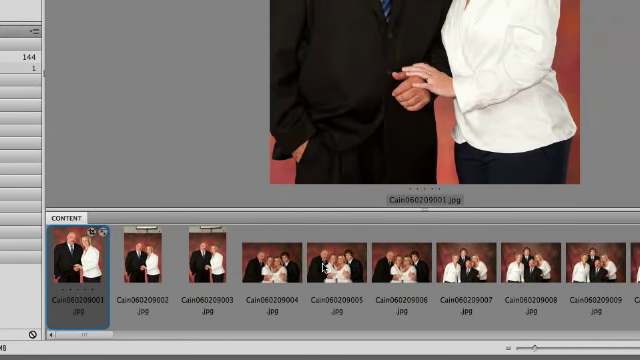
{"action": "left_click", "coordinate": [316, 268], "text": "shift"}
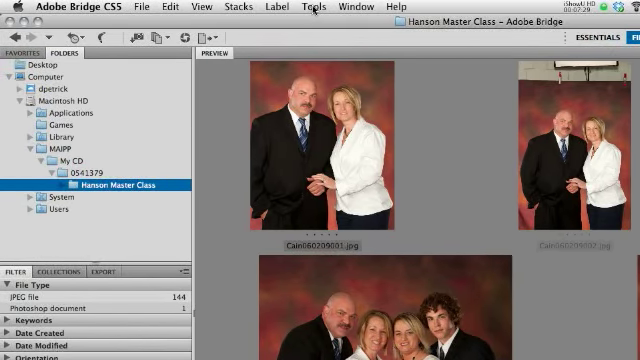
- Launch Photoshop's Batch dialog from Bridge via Tools > Photoshop > Batch
{"action": "left_click", "coordinate": [314, 7]}
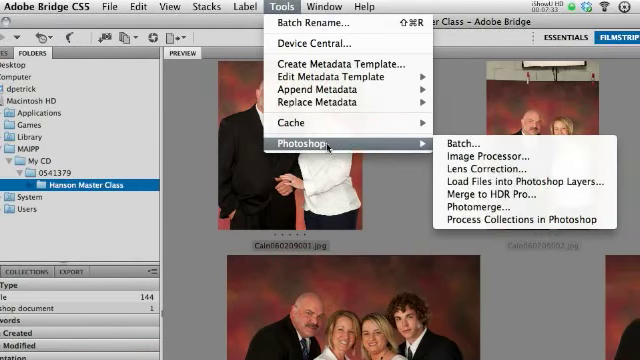
{"action": "mouse_move", "coordinate": [172, 143]}
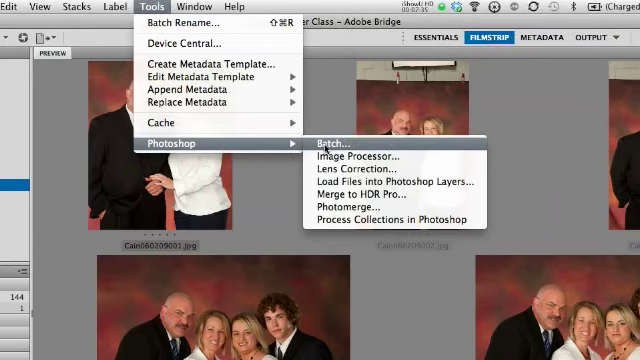
{"action": "left_click", "coordinate": [322, 145]}
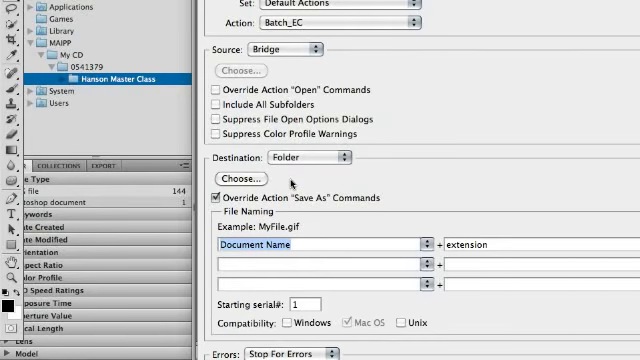
- Choose EC_Dropbox_1 as the batch destination folder
{"action": "left_click", "coordinate": [244, 177]}
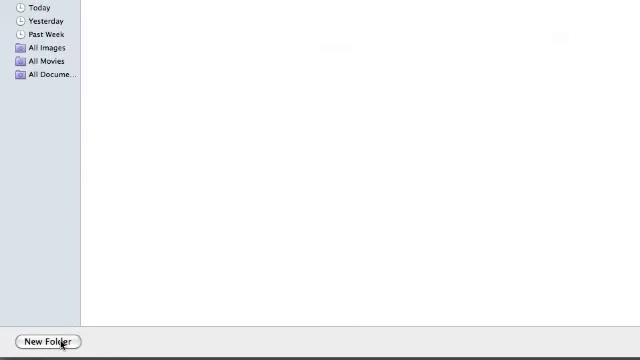
{"action": "left_click", "coordinate": [130, 94]}
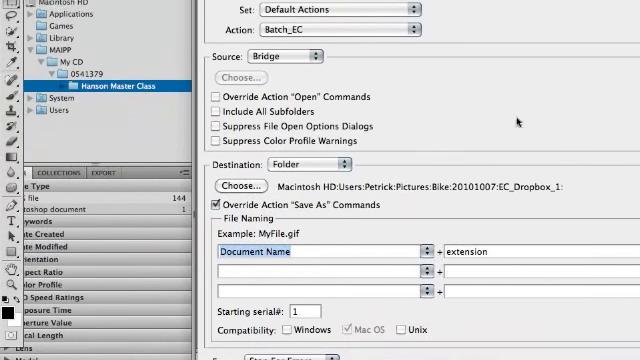
- Start the Batch_EC run and accept the default Camera Raw settings so it continues
{"action": "left_click", "coordinate": [426, 97]}
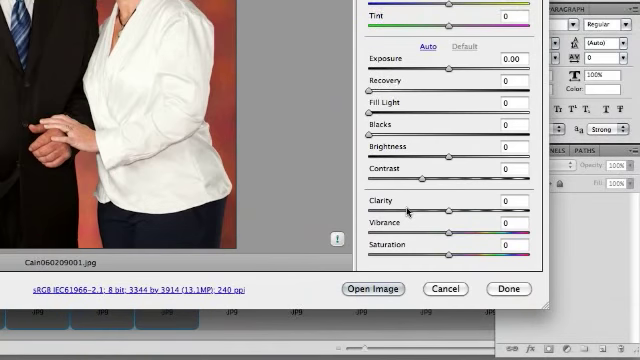
{"action": "left_click", "coordinate": [508, 288]}
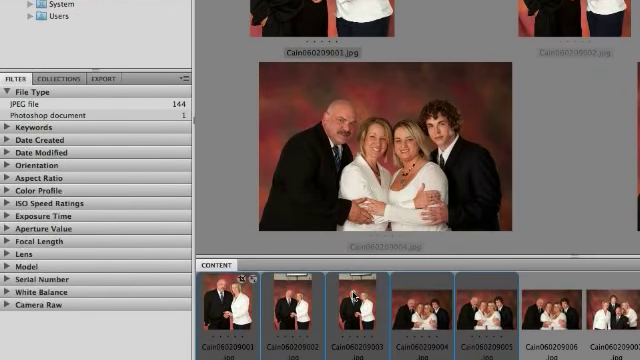
{"action": "scroll", "coordinate": [322, 270], "scroll_direction": "down", "scroll_amount": 5}
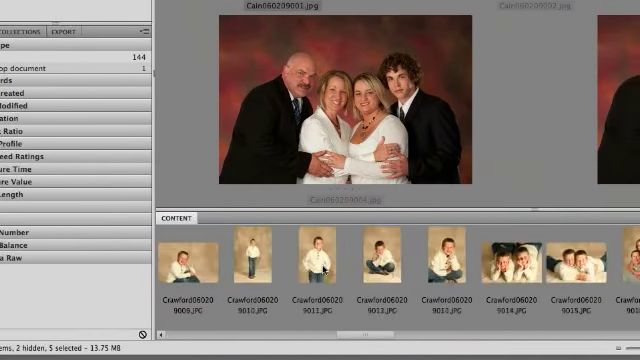
{"action": "scroll", "coordinate": [322, 270], "scroll_direction": "down", "scroll_amount": 5}
{"action": "scroll", "coordinate": [322, 270], "scroll_direction": "down", "scroll_amount": 5}
{"action": "scroll", "coordinate": [322, 270], "scroll_direction": "down", "scroll_amount": 5}
{"action": "scroll", "coordinate": [322, 270], "scroll_direction": "down", "scroll_amount": 5}
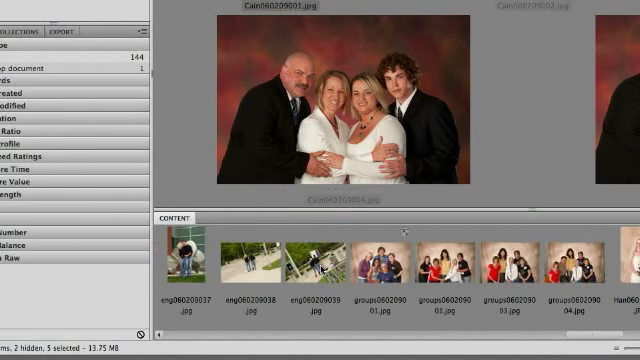
{"action": "scroll", "coordinate": [322, 270], "scroll_direction": "down", "scroll_amount": 5}
{"action": "scroll", "coordinate": [322, 270], "scroll_direction": "down", "scroll_amount": 5}
{"action": "scroll", "coordinate": [322, 270], "scroll_direction": "down", "scroll_amount": 5}
{"action": "scroll", "coordinate": [322, 270], "scroll_direction": "down", "scroll_amount": 5}
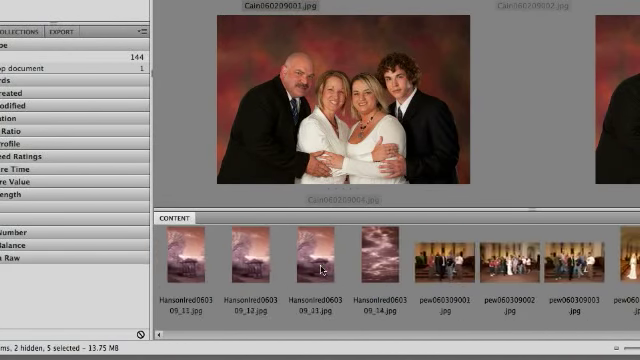
{"action": "scroll", "coordinate": [322, 270], "scroll_direction": "down", "scroll_amount": 5}
{"action": "scroll", "coordinate": [322, 270], "scroll_direction": "down", "scroll_amount": 2}
{"action": "scroll", "coordinate": [322, 270], "scroll_direction": "down", "scroll_amount": 3}
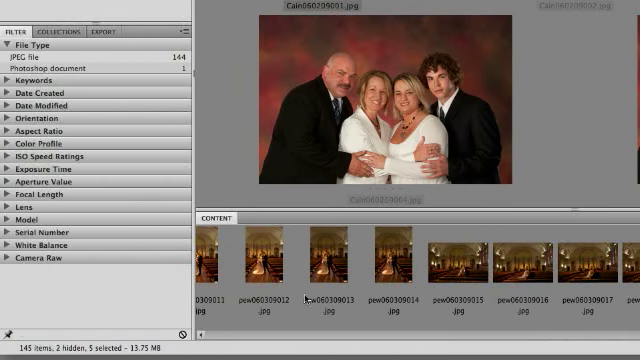
{"action": "scroll", "coordinate": [406, 280], "scroll_direction": "up", "scroll_amount": 5}
{"action": "scroll", "coordinate": [406, 280], "scroll_direction": "up", "scroll_amount": 5}
{"action": "scroll", "coordinate": [406, 280], "scroll_direction": "up", "scroll_amount": 5}
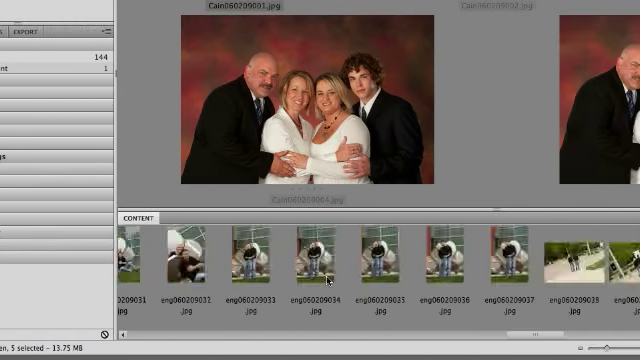
{"action": "scroll", "coordinate": [406, 280], "scroll_direction": "up", "scroll_amount": 4}
{"action": "scroll", "coordinate": [325, 279], "scroll_direction": "up", "scroll_amount": 5}
{"action": "scroll", "coordinate": [325, 279], "scroll_direction": "up", "scroll_amount": 5}
{"action": "scroll", "coordinate": [325, 279], "scroll_direction": "up", "scroll_amount": 5}
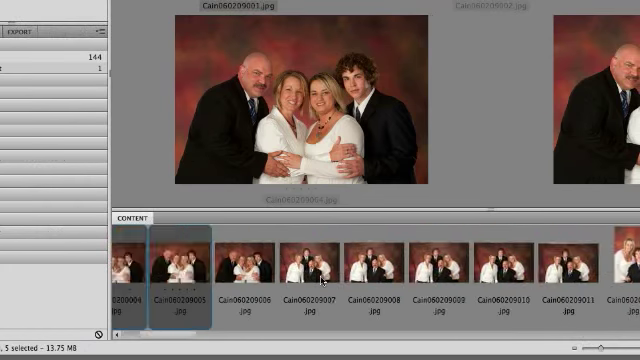
{"action": "scroll", "coordinate": [325, 279], "scroll_direction": "up", "scroll_amount": 4}
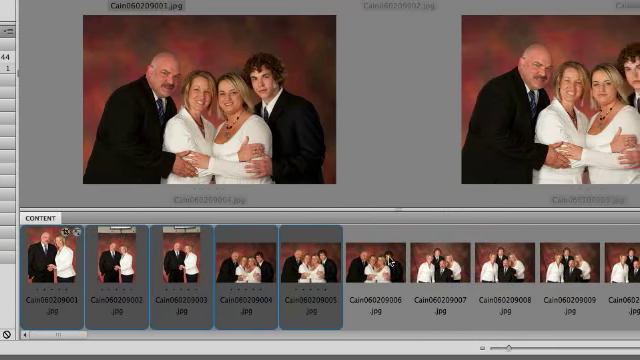
{"action": "left_click", "coordinate": [360, 262]}
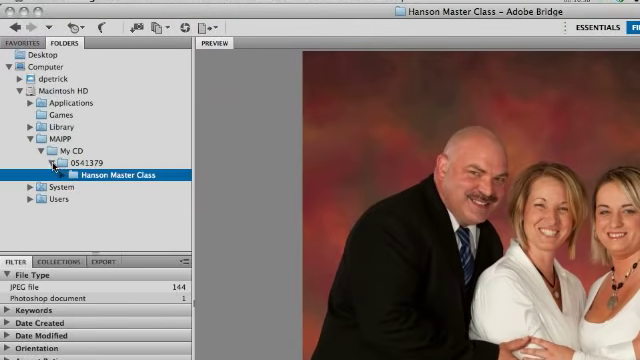
{"action": "left_click", "coordinate": [53, 163]}
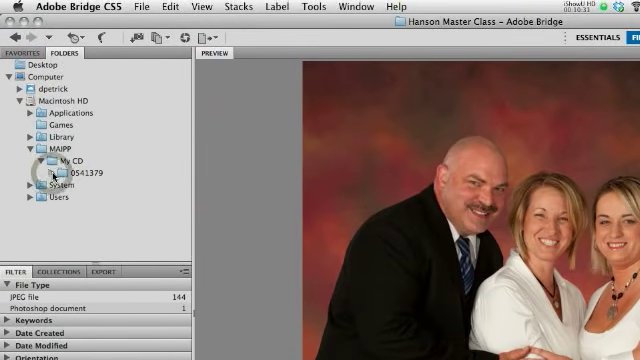
{"action": "left_click", "coordinate": [53, 174]}
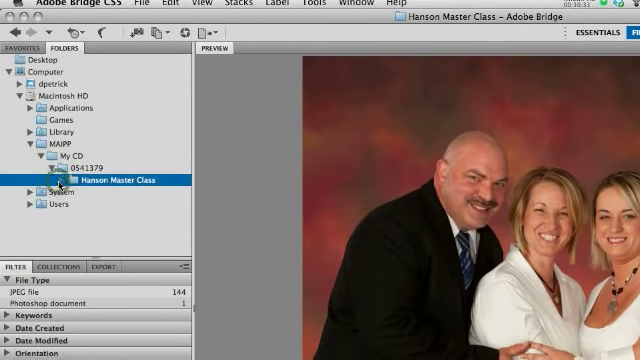
{"action": "left_click", "coordinate": [42, 161]}
{"action": "left_click", "coordinate": [44, 161]}
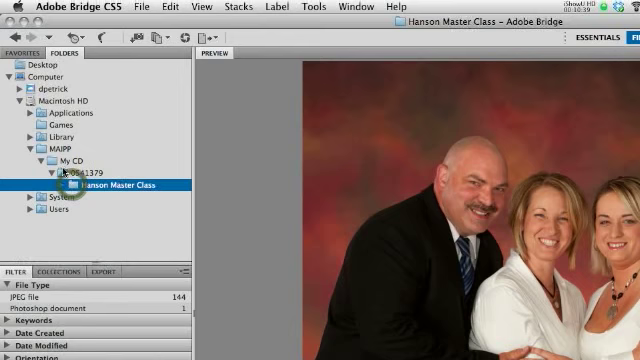
{"action": "left_click", "coordinate": [62, 174]}
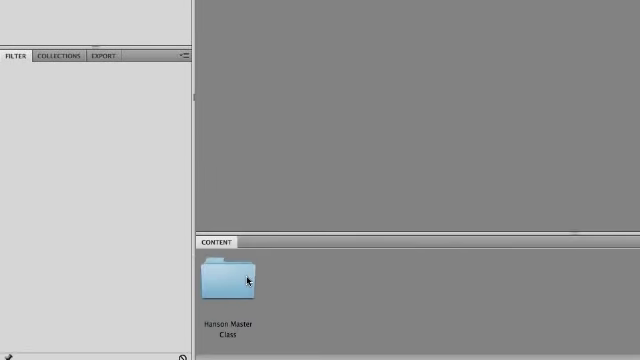
- Browse into the Hanson Master Class photos, then show the MAIPP and My CD folders
{"action": "double_click", "coordinate": [250, 279]}
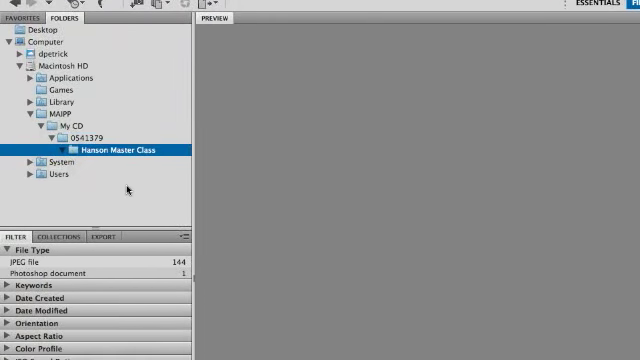
{"action": "left_click", "coordinate": [51, 150]}
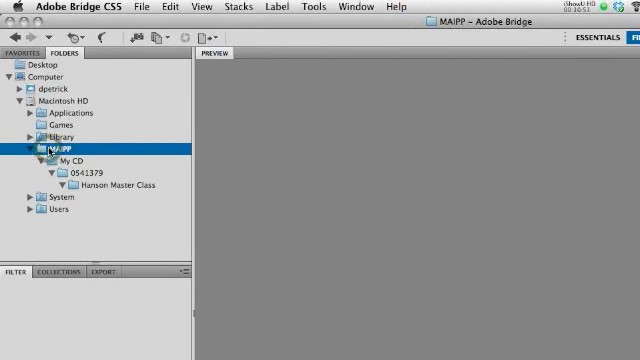
{"action": "left_click", "coordinate": [52, 163]}
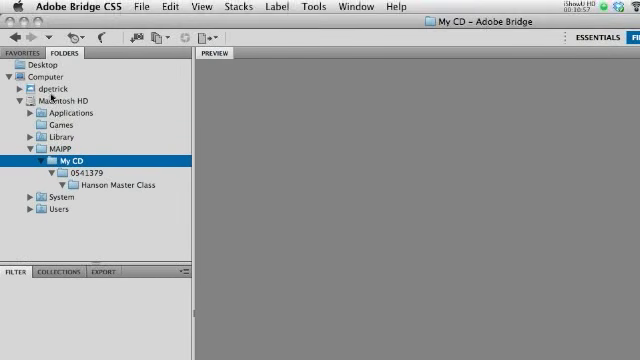
- Close Bridge and bring up Photoshop's Open dialog
{"action": "left_click", "coordinate": [22, 23]}
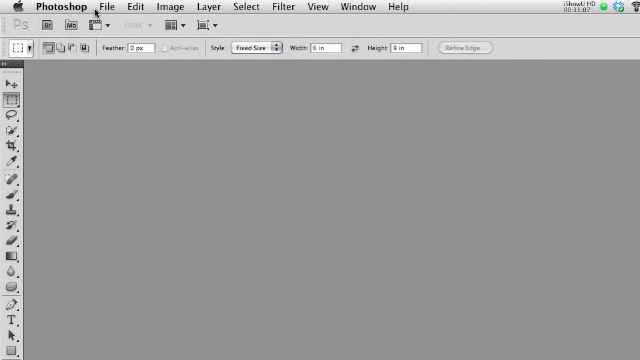
{"action": "left_click", "coordinate": [108, 7]}
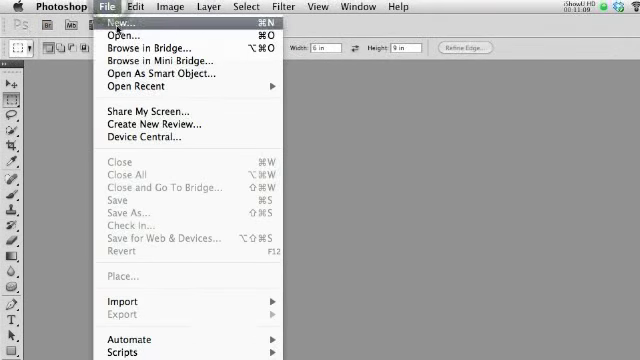
{"action": "left_click", "coordinate": [122, 35]}
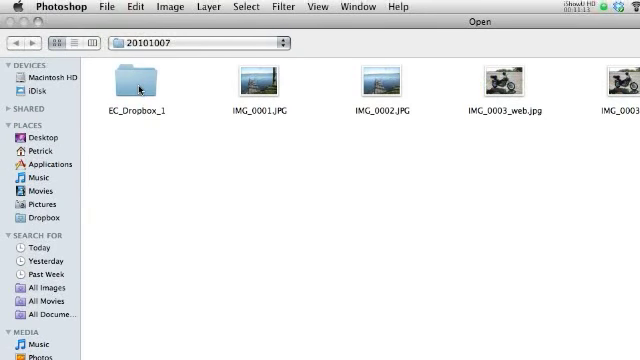
- Open the processed Cain060209002.jpg from the EC_Dropbox_1 folder
{"action": "left_click", "coordinate": [138, 88]}
{"action": "double_click", "coordinate": [138, 88]}
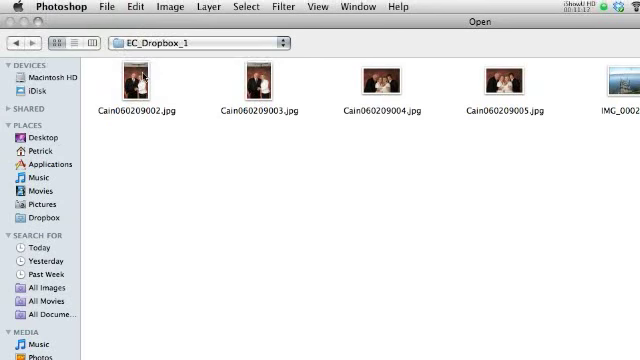
{"action": "left_click", "coordinate": [137, 82]}
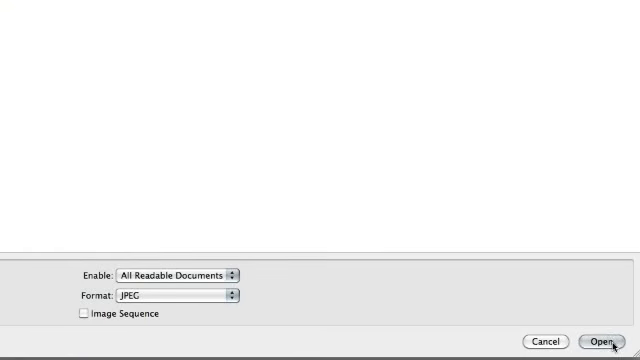
{"action": "left_click", "coordinate": [601, 341]}
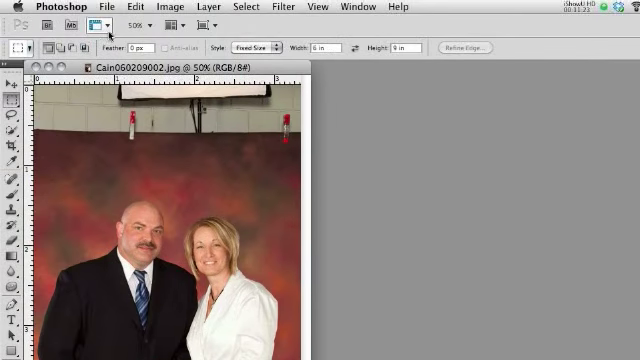
- Confirm via Image Size that the image is 800 x 1200 pixels, changing nothing
{"action": "left_click", "coordinate": [170, 7]}
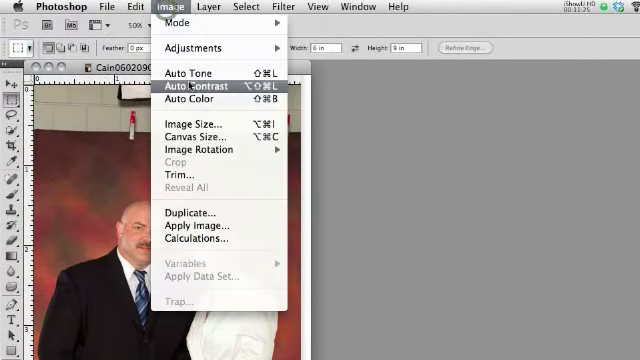
{"action": "left_click", "coordinate": [192, 124]}
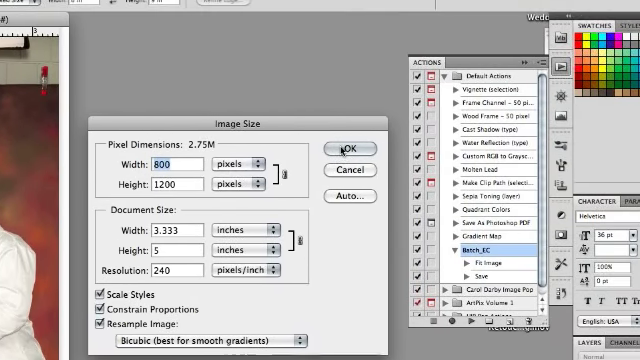
{"action": "left_click", "coordinate": [386, 99]}
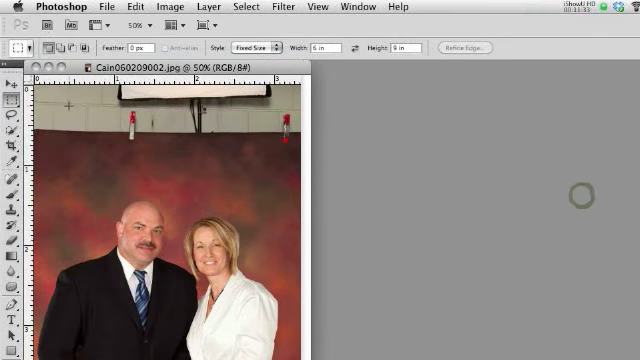
- Close the verified Cain060209002.jpg document window
{"action": "left_click", "coordinate": [36, 67]}
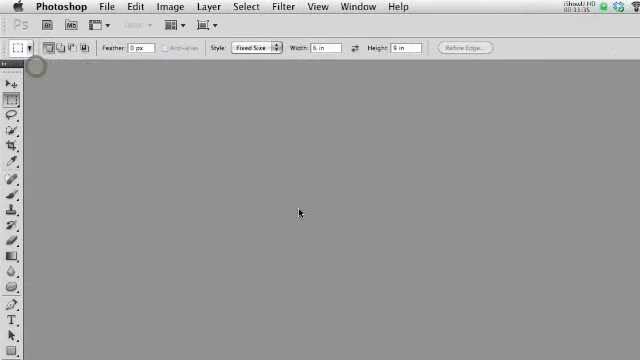